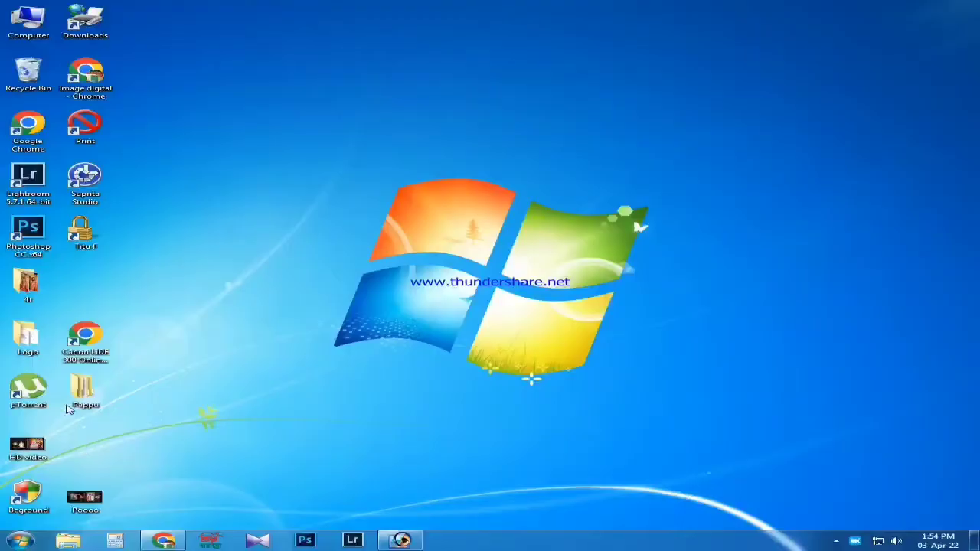
Bring the Gmail browser window forward and launch Google Drive from the Google apps grid
right_click(89, 357)
key(Escape)
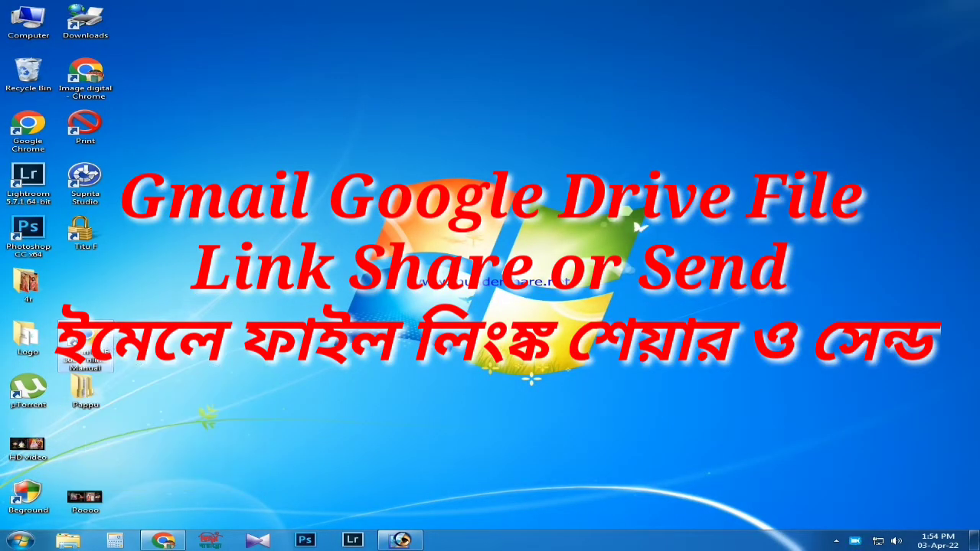
click(164, 542)
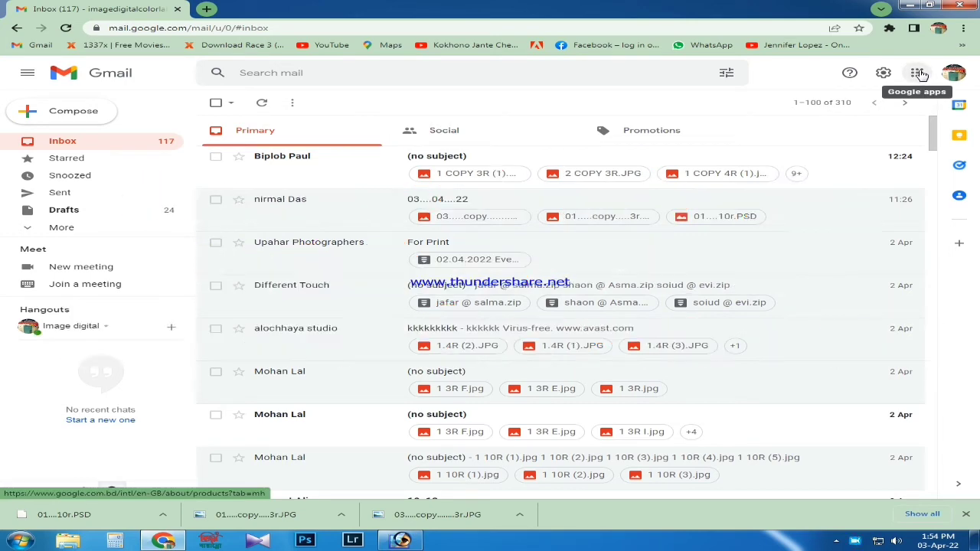
click(919, 72)
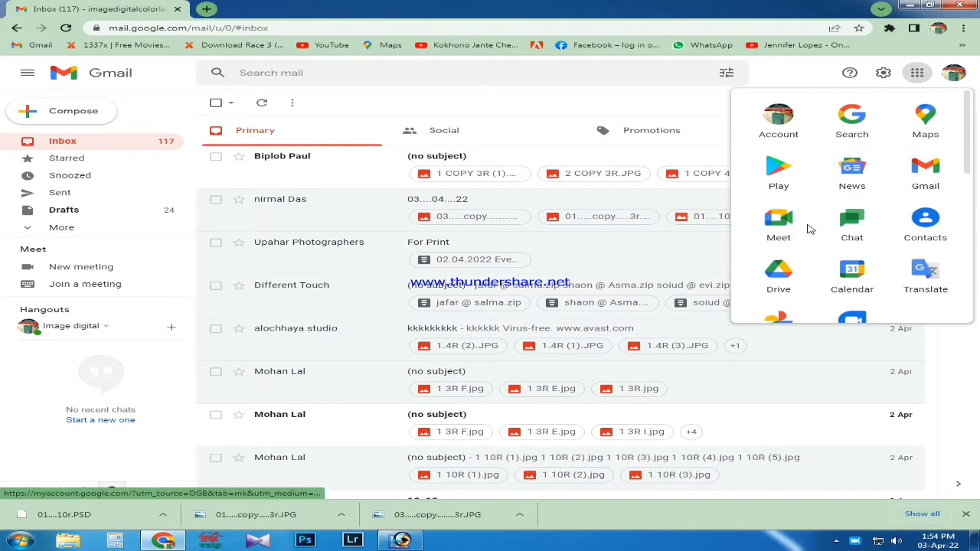
click(781, 276)
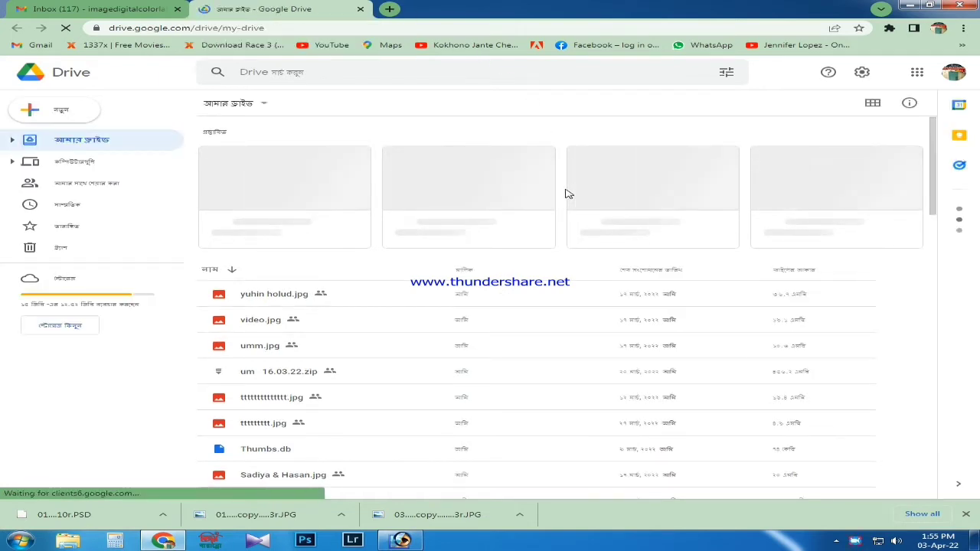
Open the My Drive dropdown showing New folder, File upload and Folder upload
click(266, 105)
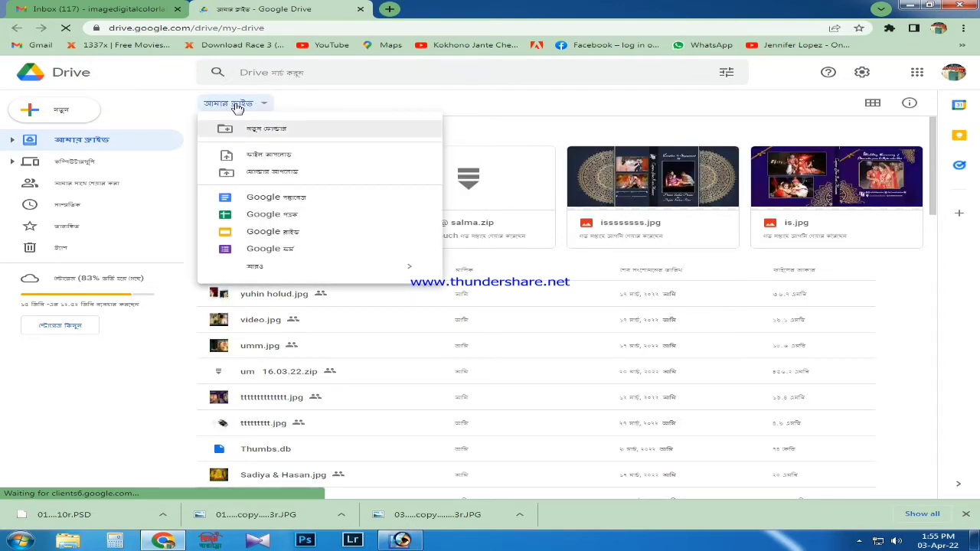
click(264, 105)
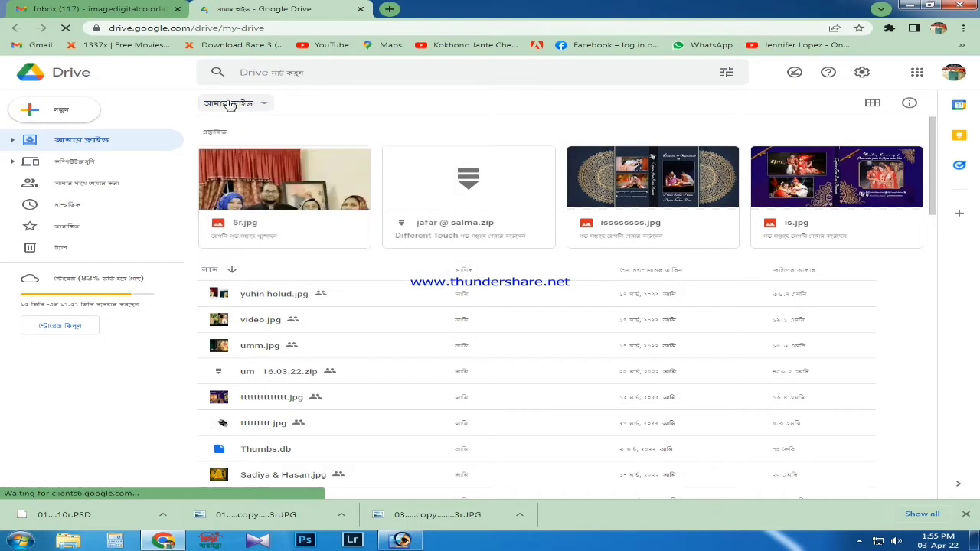
click(263, 105)
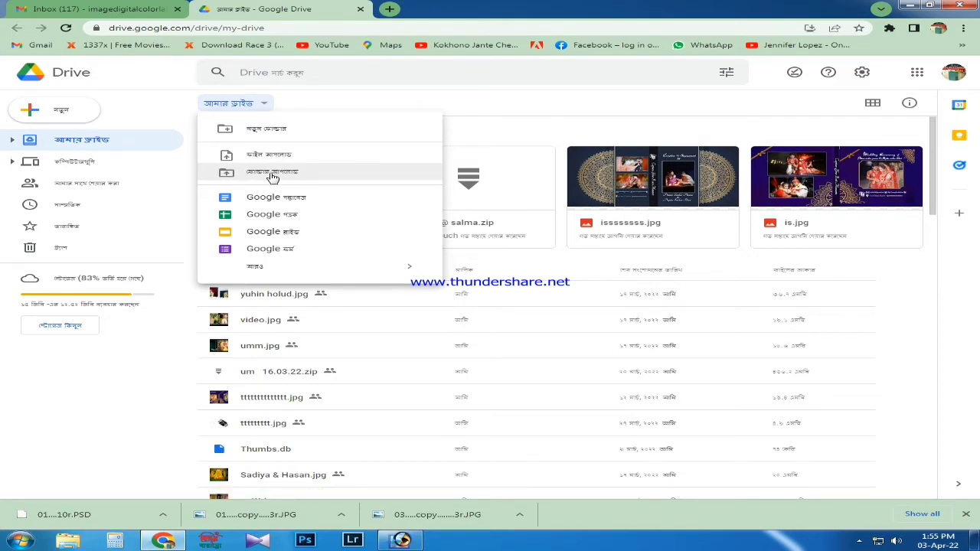
Choose Folder upload and select the Pappu folder on the Desktop for upload
click(406, 176)
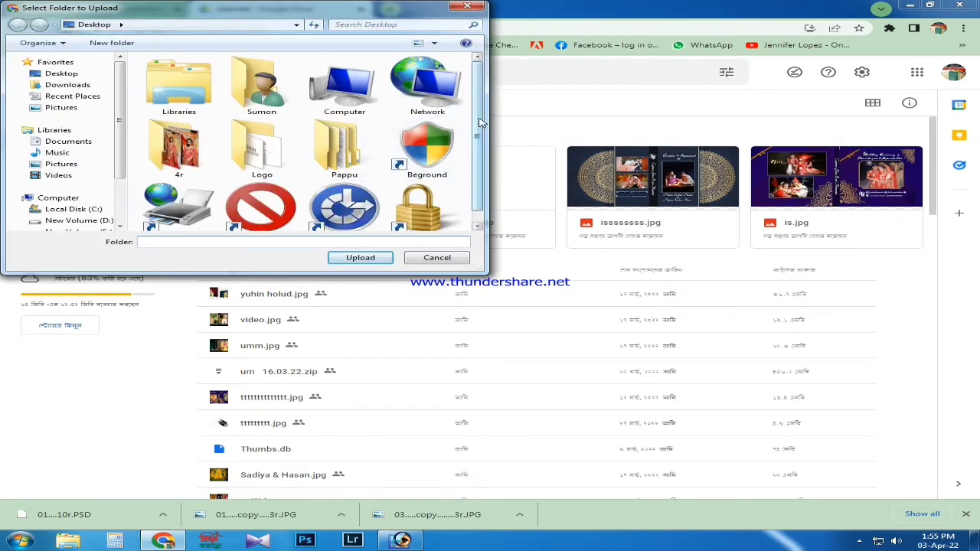
scroll(481, 122, down, 1)
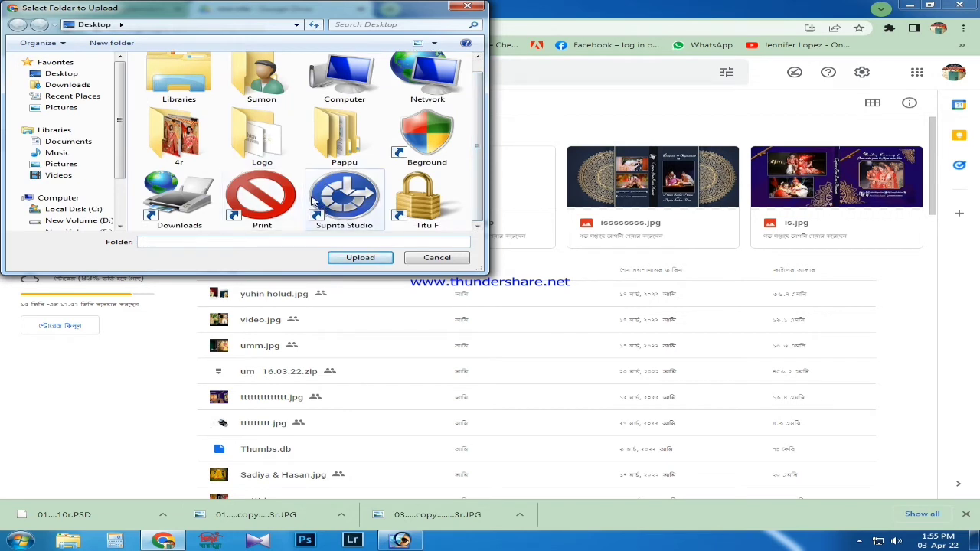
click(334, 129)
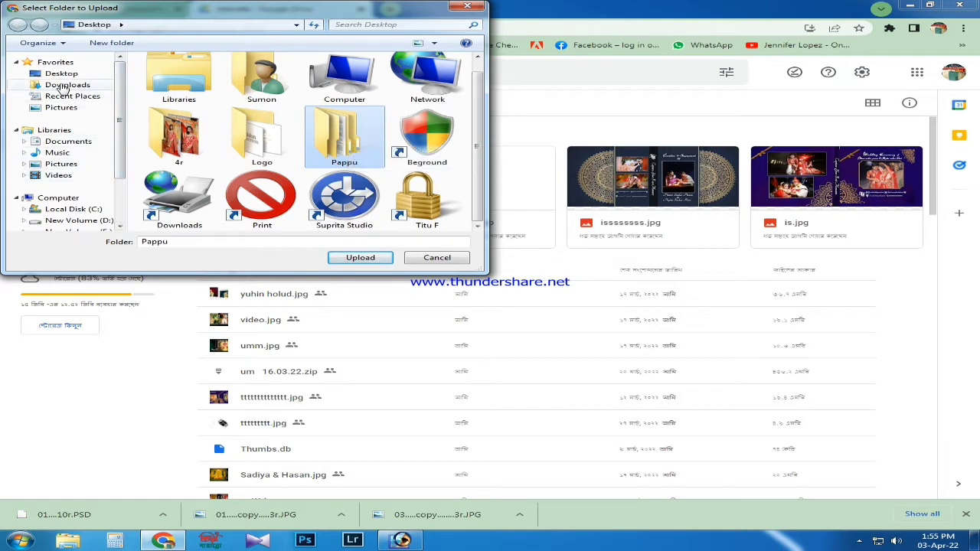
scroll(90, 196, down, 2)
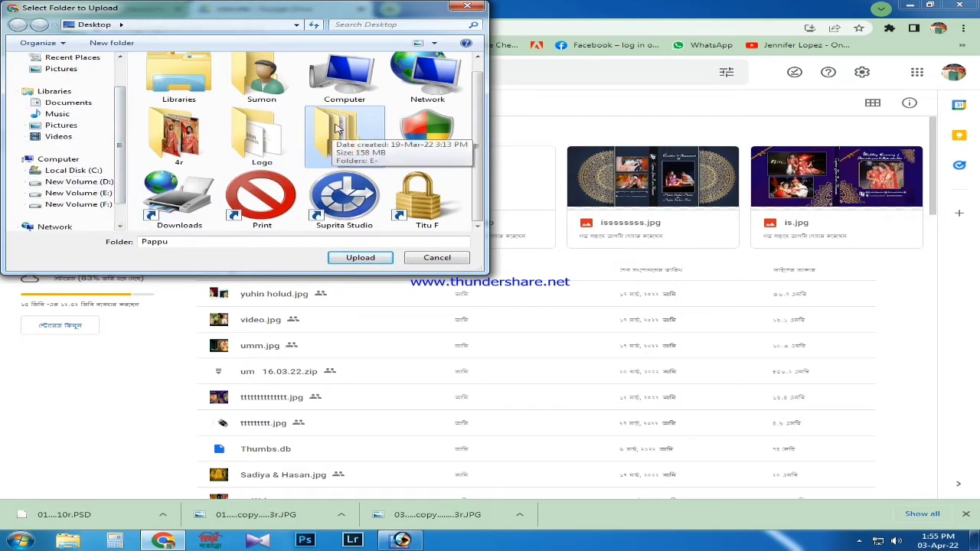
click(366, 261)
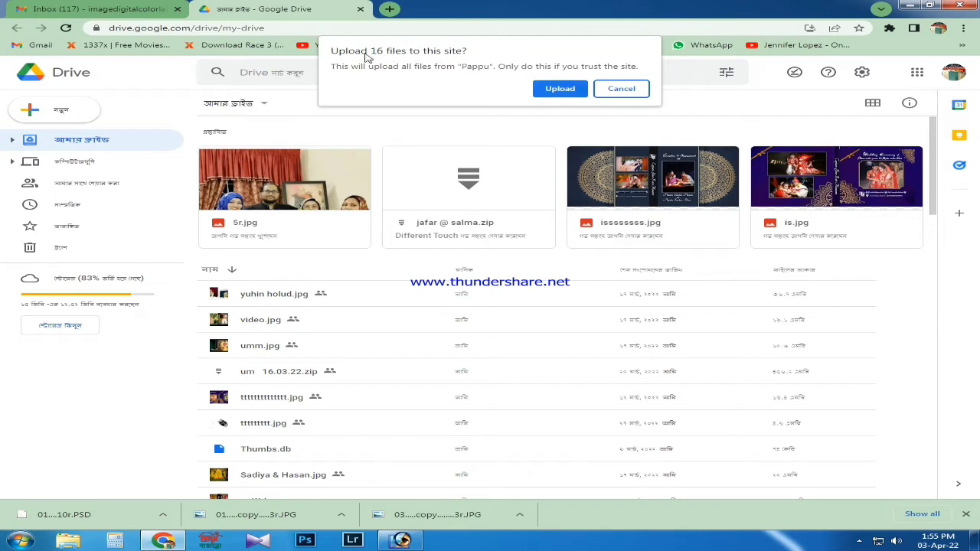
Confirm uploading Pappu's 16 files and select the finished Pappu folder in My Drive
click(561, 89)
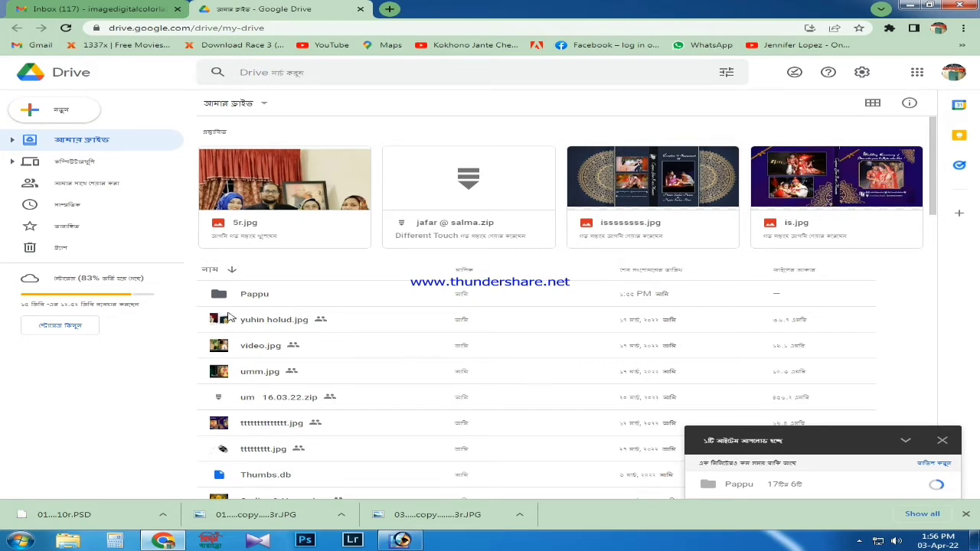
click(245, 299)
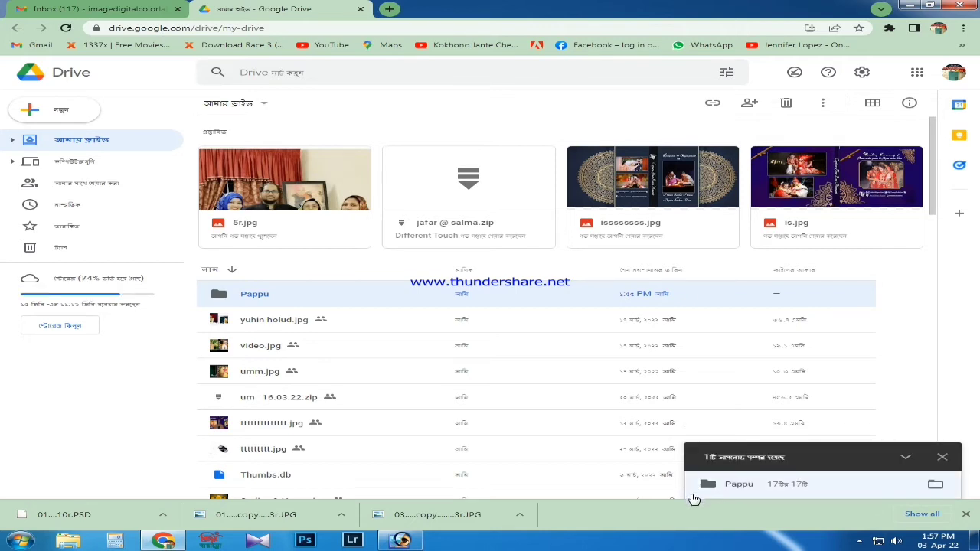
Open Share for the Pappu folder and add the contact as an Editor recipient with notification on
click(934, 483)
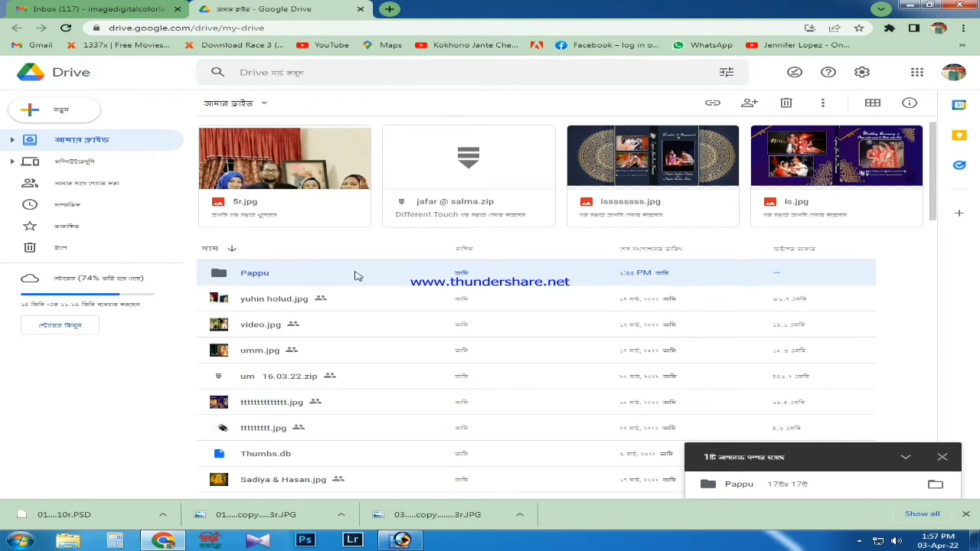
right_click(264, 275)
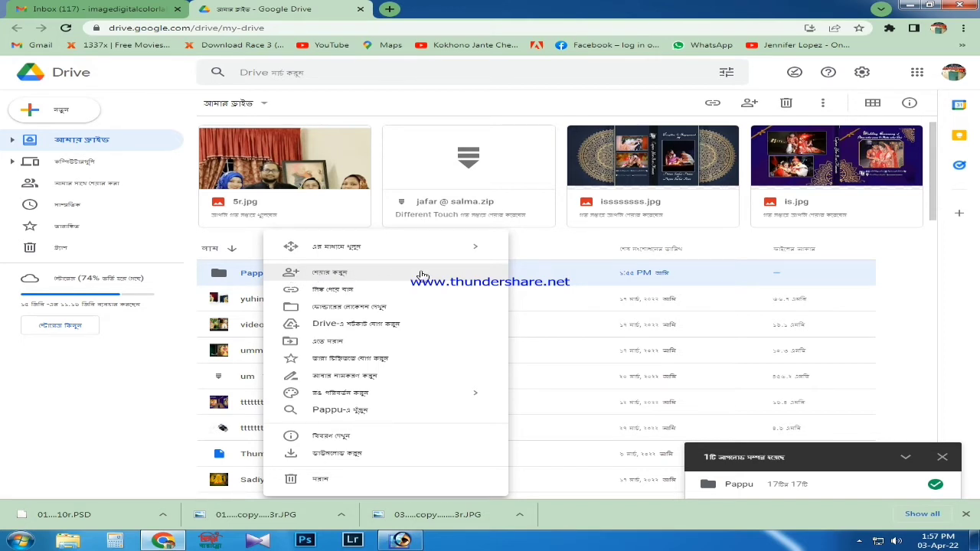
click(327, 274)
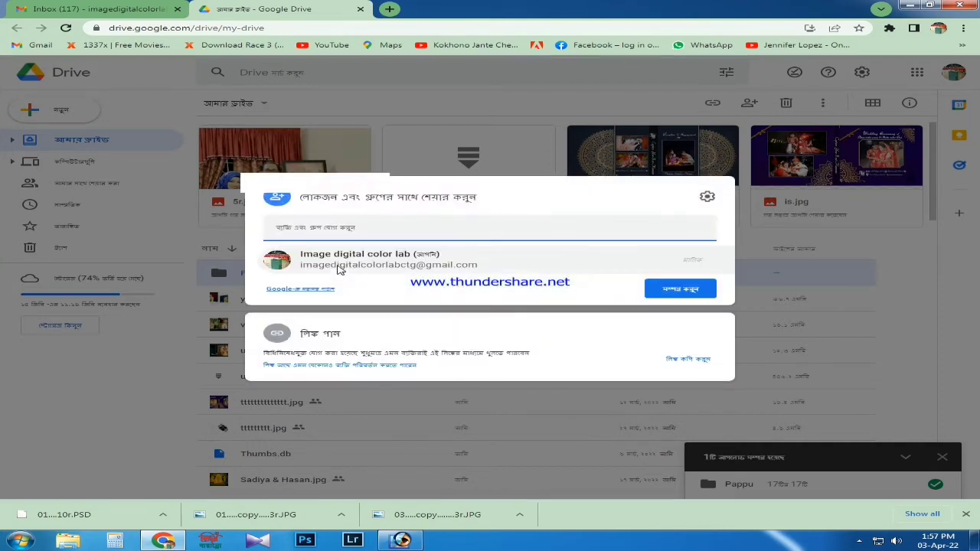
click(416, 228)
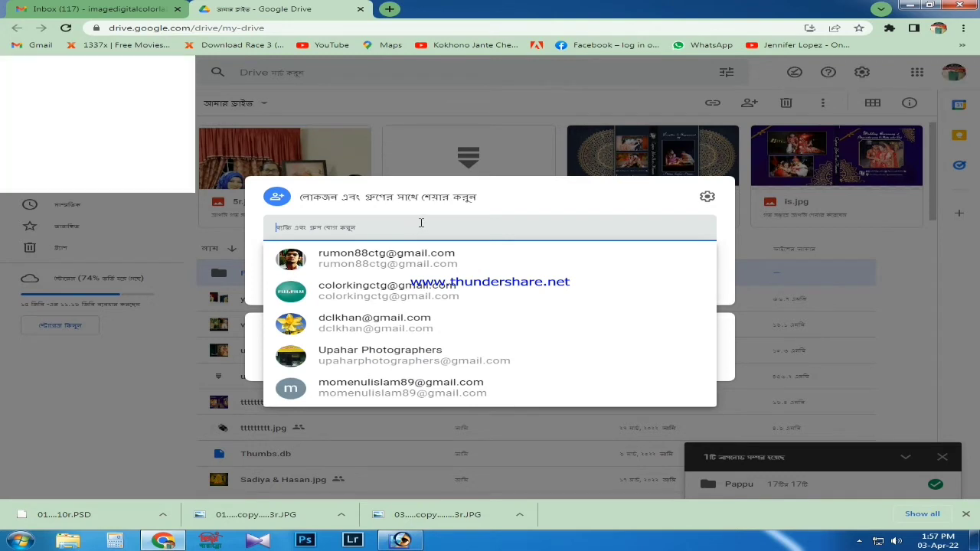
text(n)
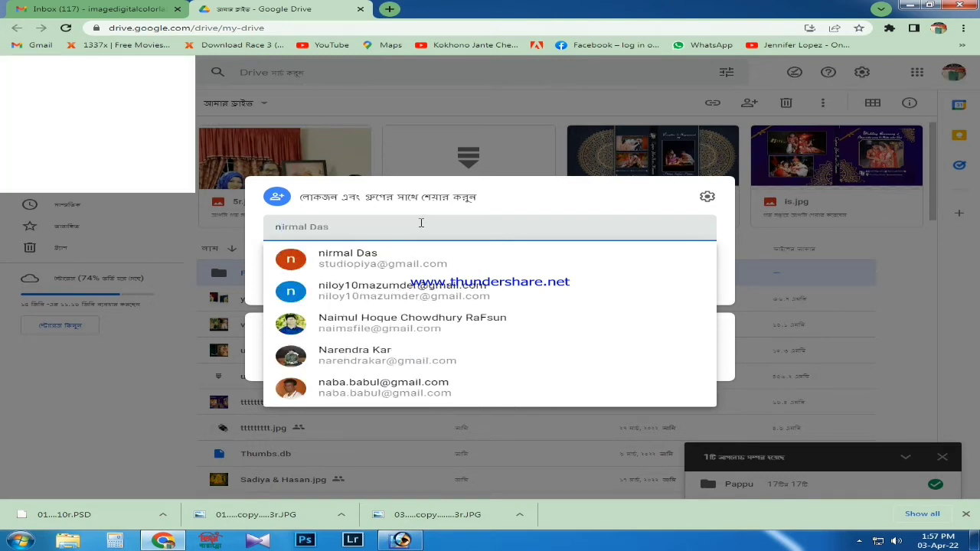
text(irob)
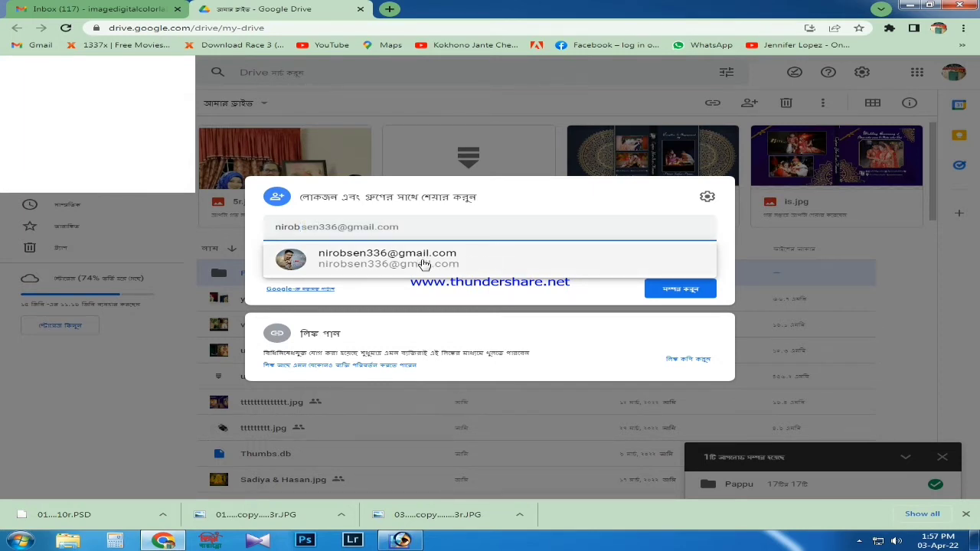
click(321, 262)
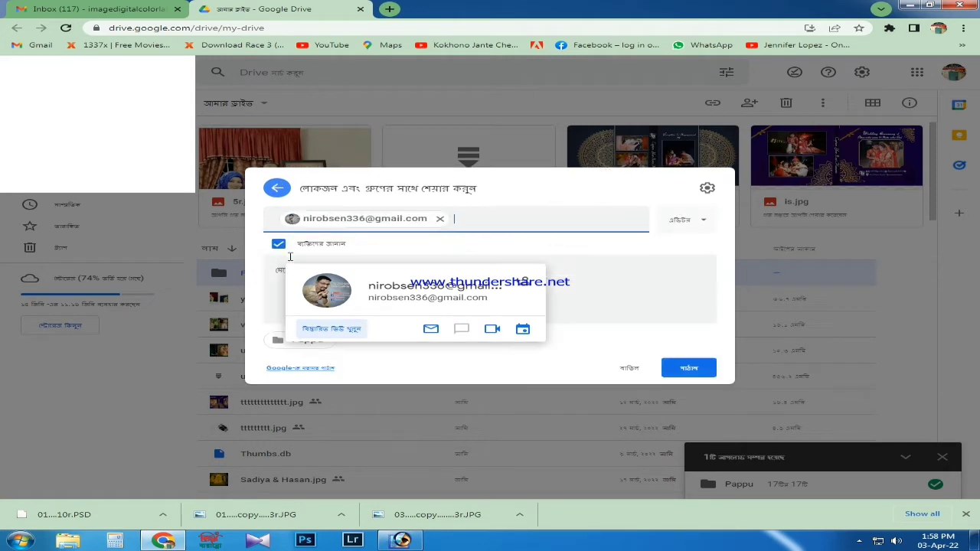
mouse_move(310, 221)
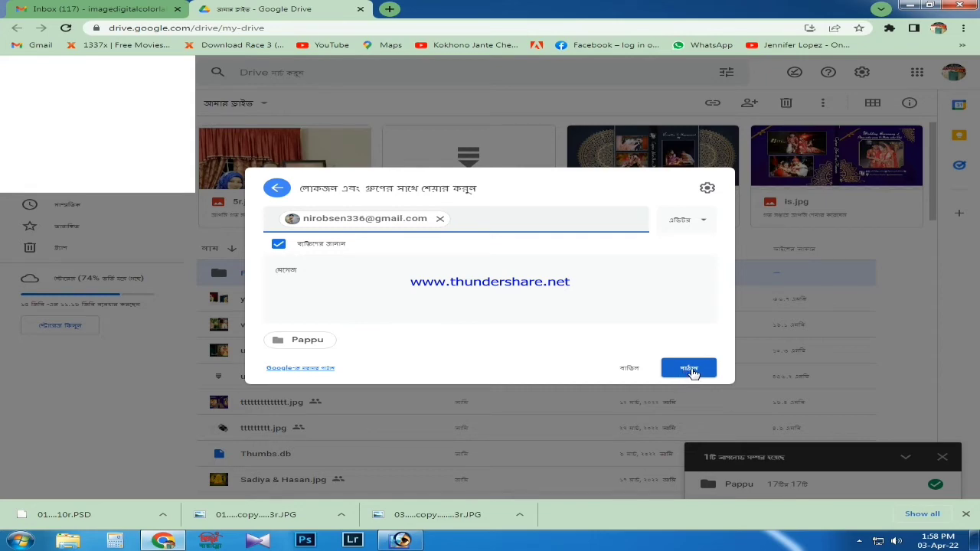
Send the Pappu share invitation, then restore Chrome showing a New Tab page
click(684, 369)
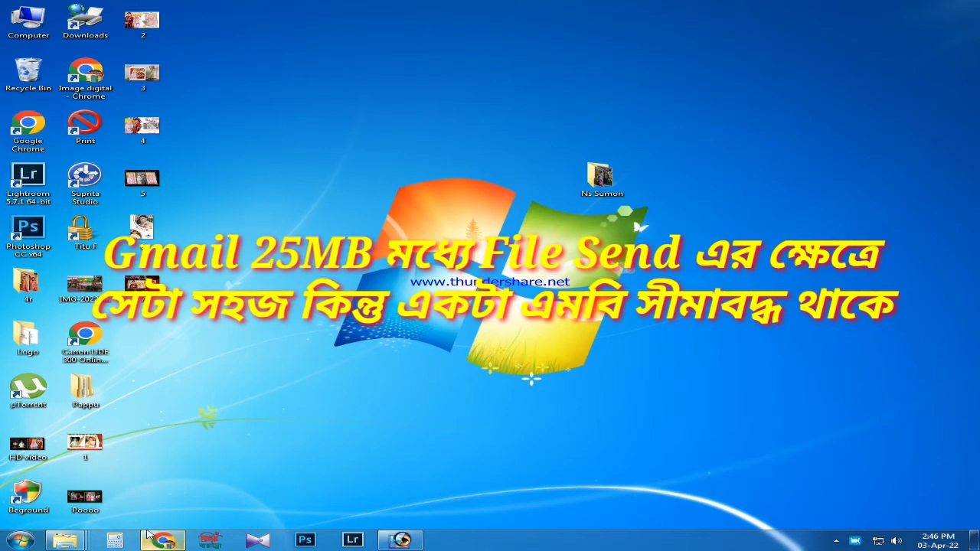
click(179, 538)
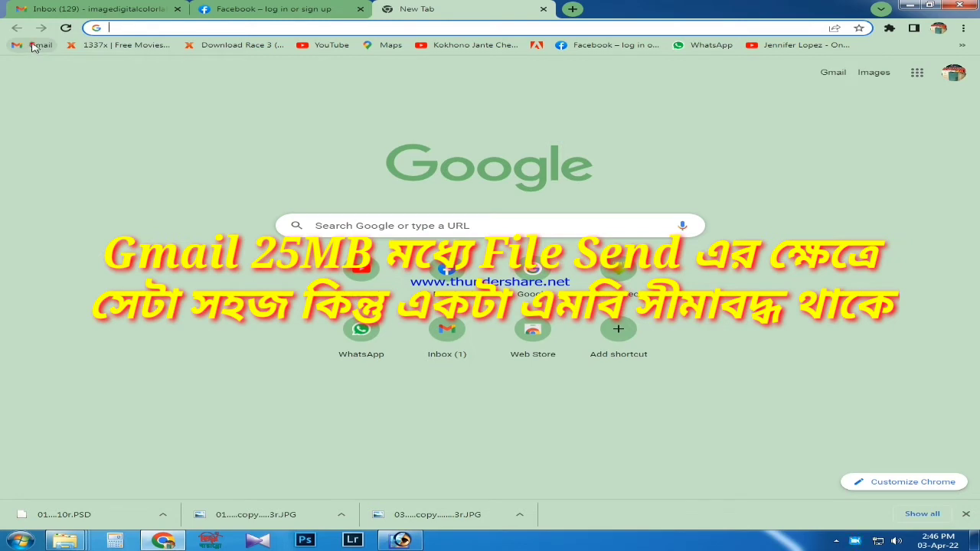
Load Gmail from the bookmarks bar and start a blank new message
click(33, 46)
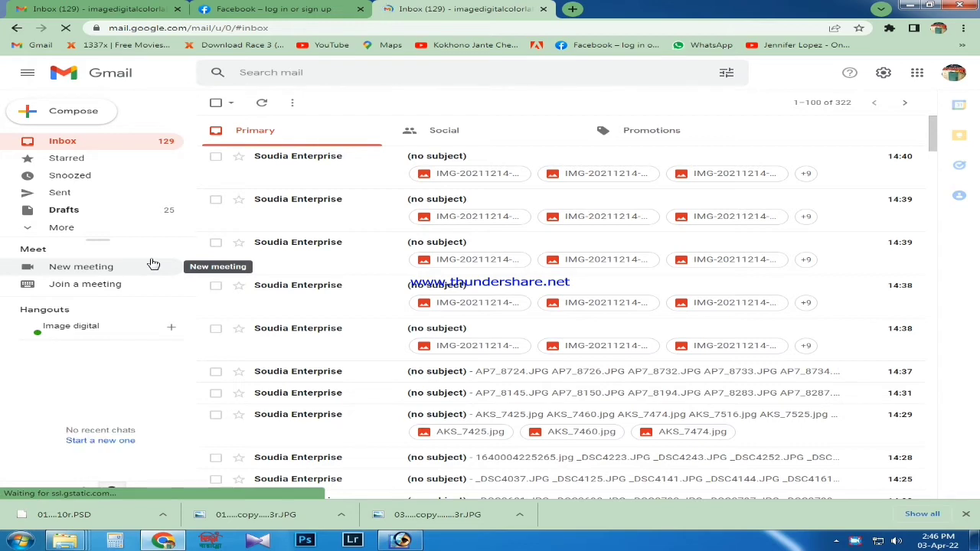
click(55, 111)
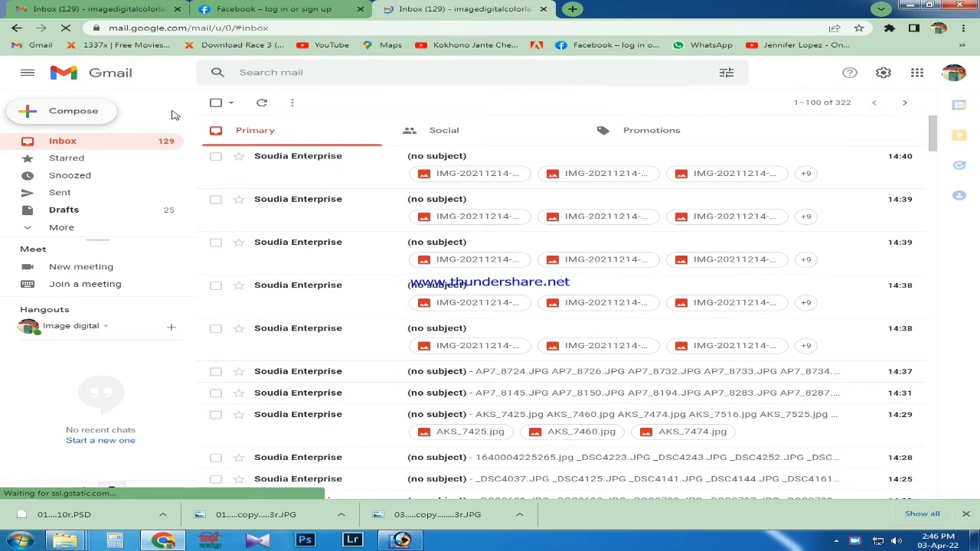
Attach DSC_7023.JPG and DSC_7027.JPG from the Desktop's Ns Sumon folder to the new message
click(69, 113)
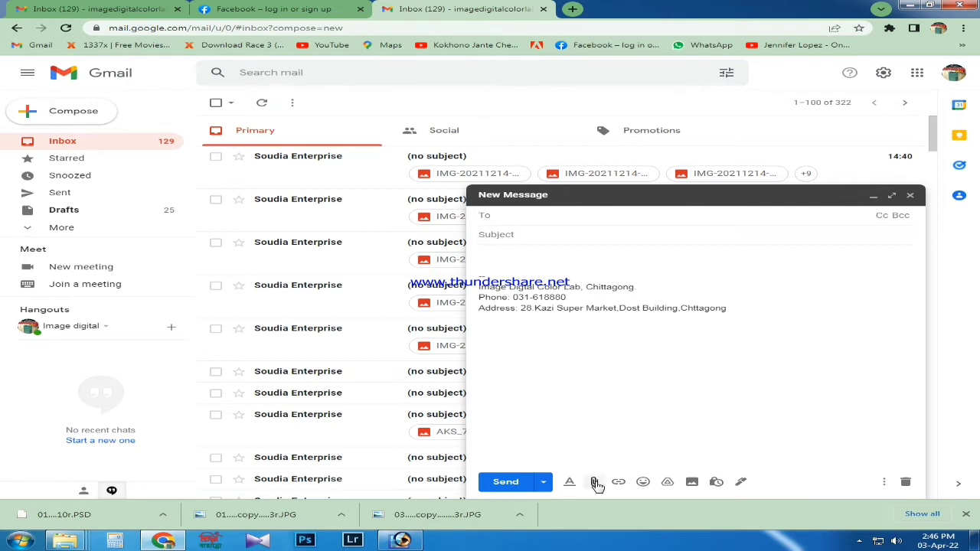
click(596, 483)
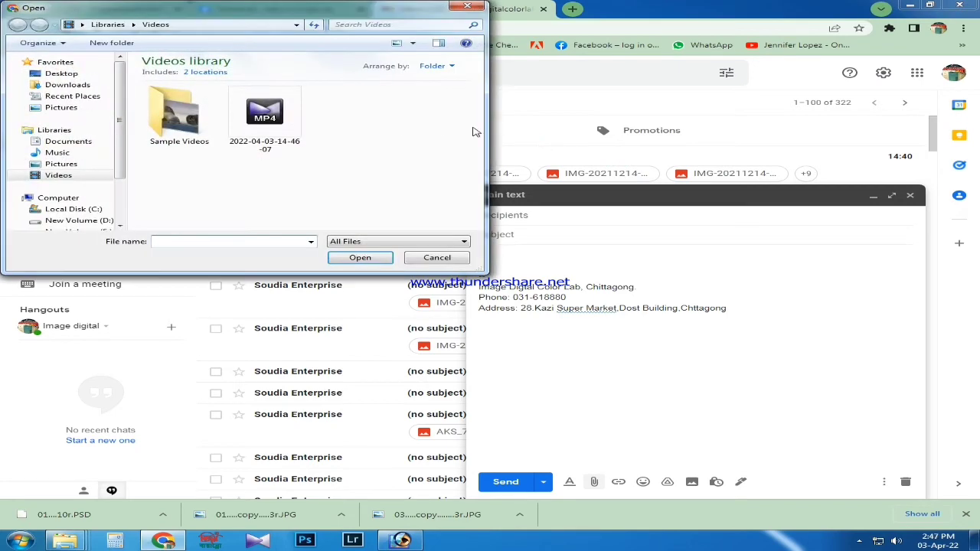
click(62, 74)
scroll(476, 92, down, 3)
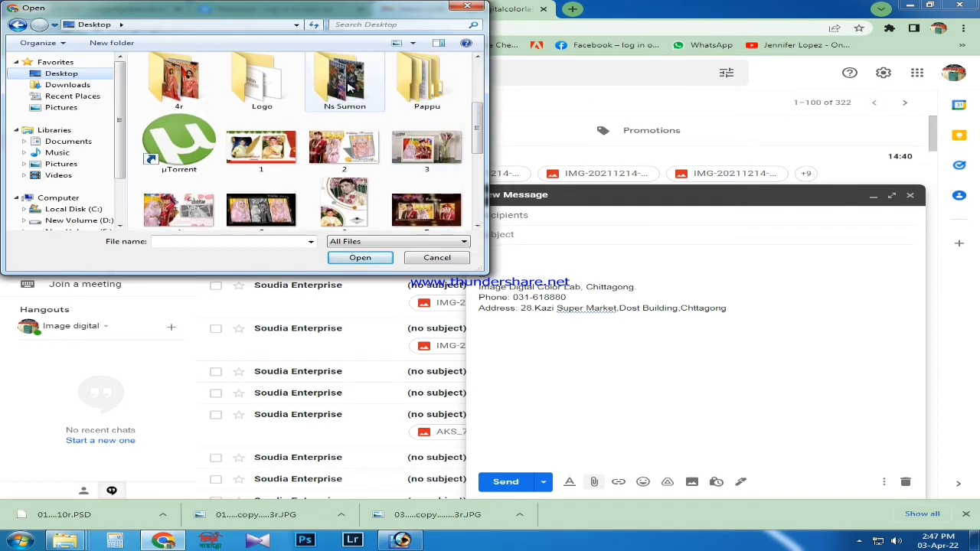
scroll(346, 96, up, 1)
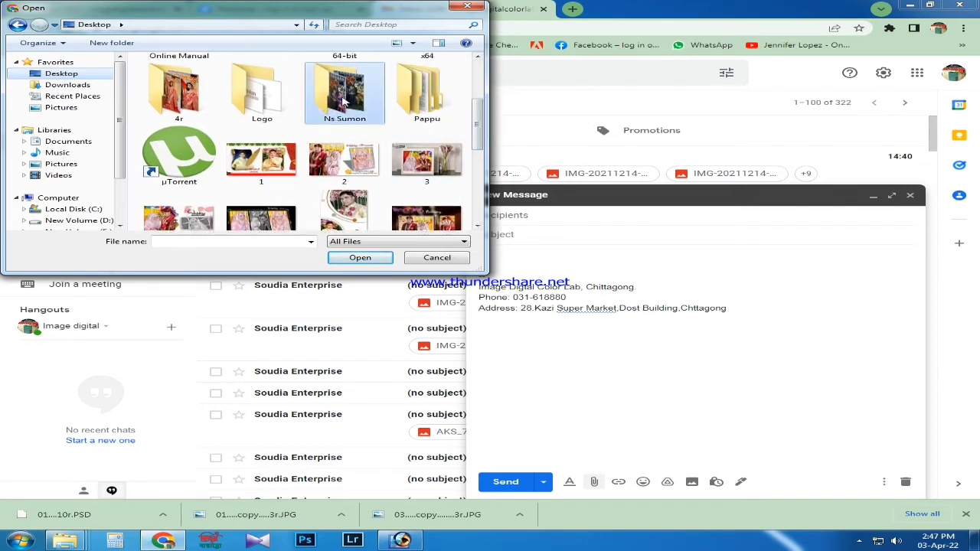
double_click(344, 101)
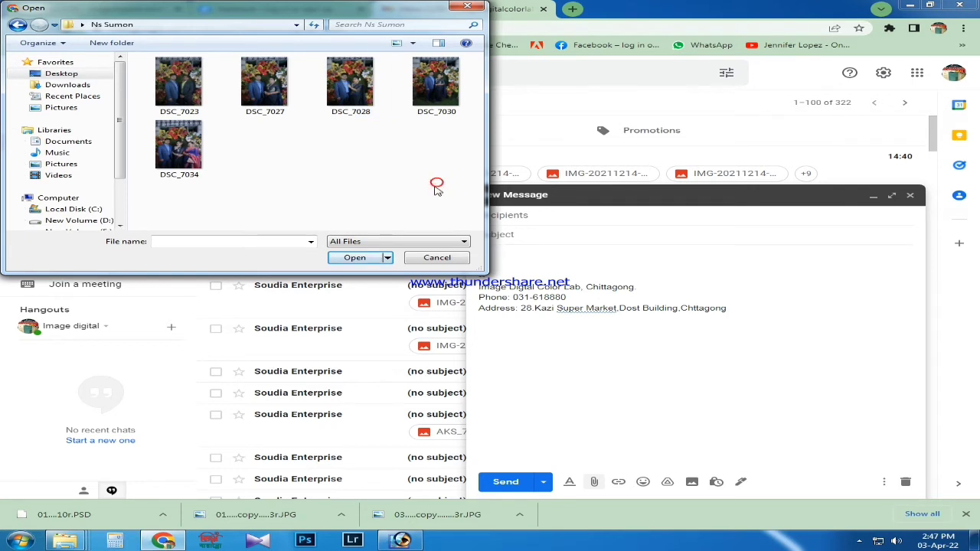
click(179, 84)
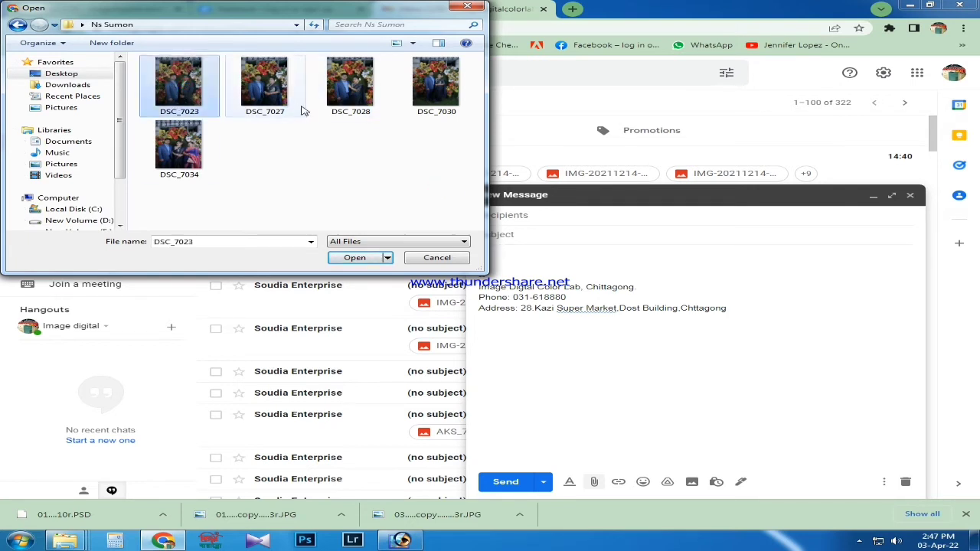
ctrl+click(251, 86)
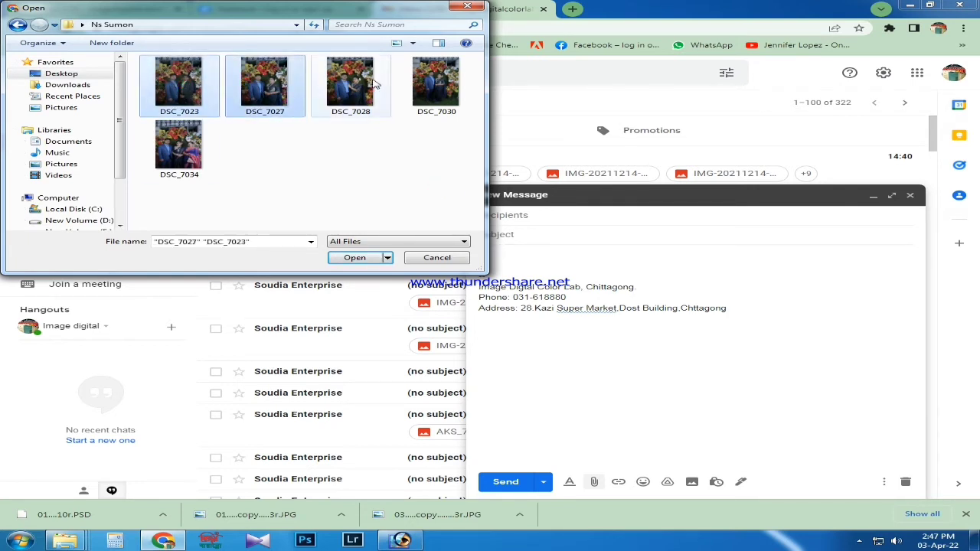
click(355, 258)
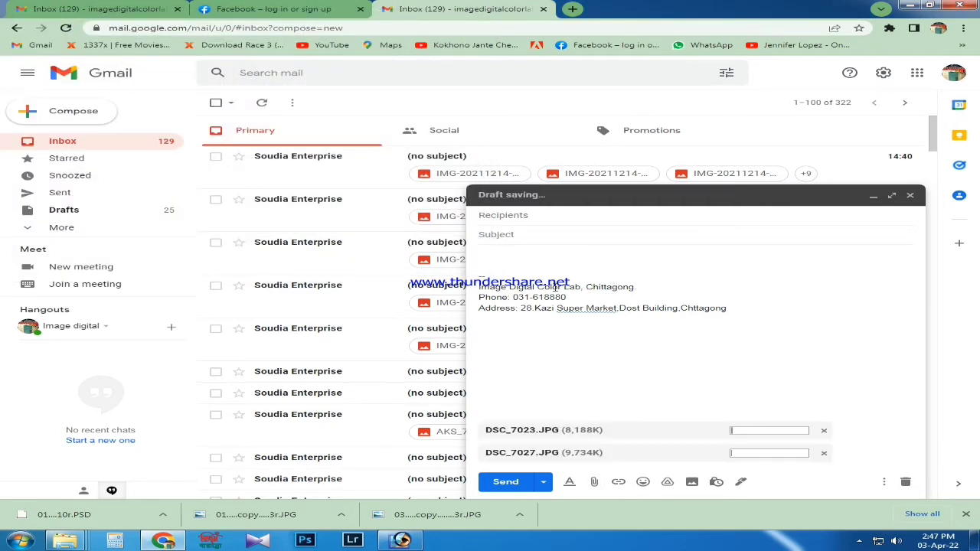
Address the photo message to the suggested contact, add a short subject, and send it
click(623, 215)
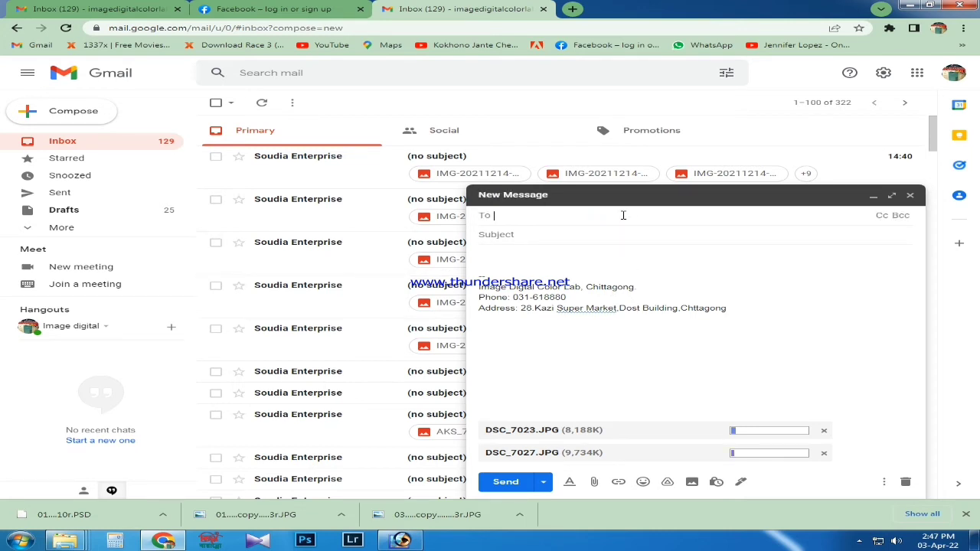
text(n)
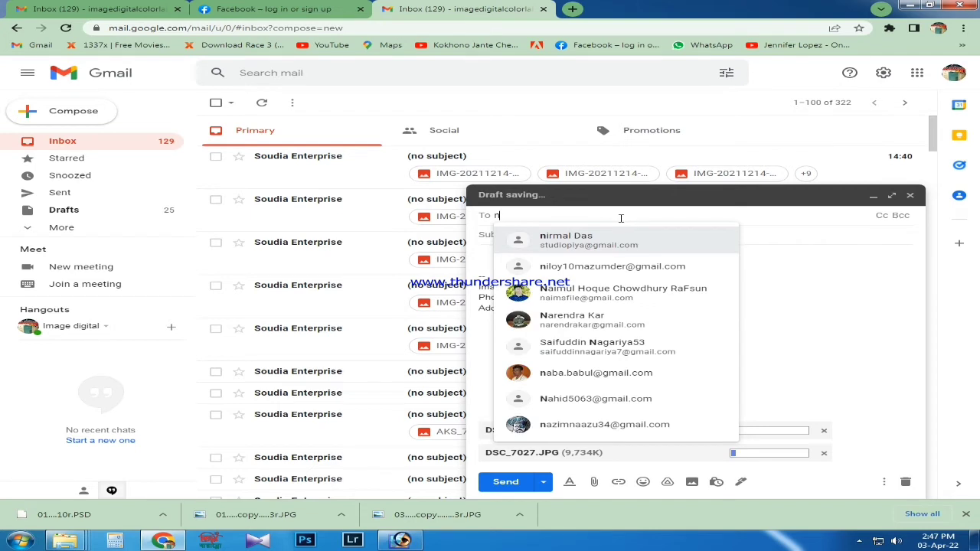
text(i)
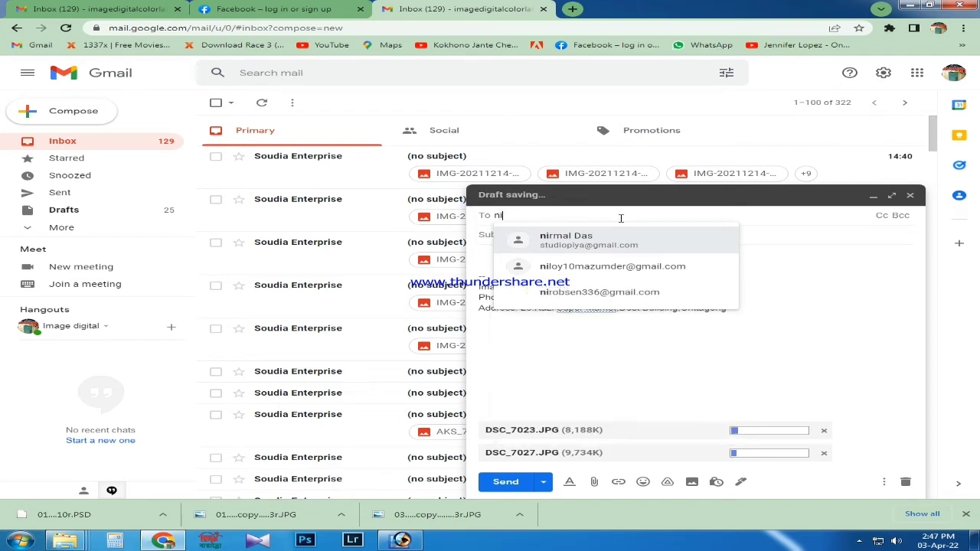
text(rob)
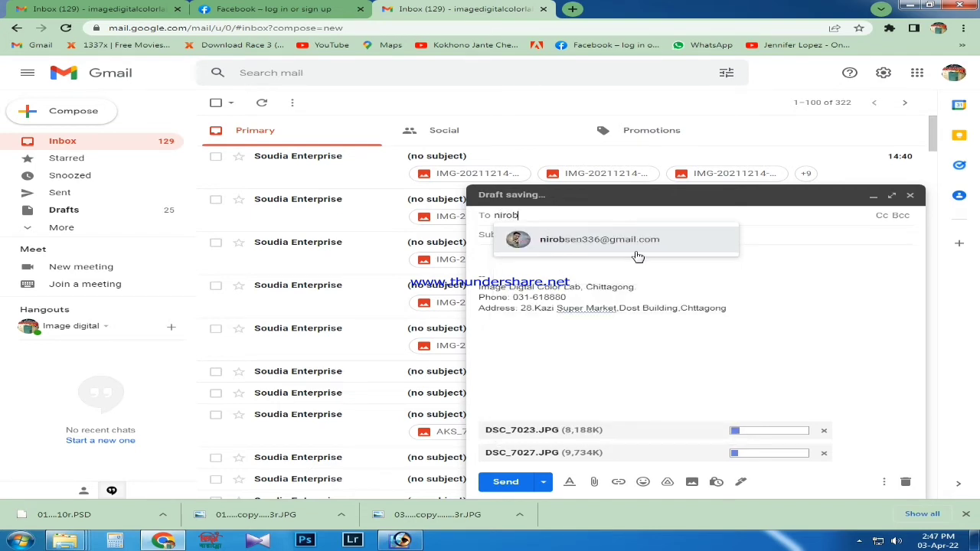
click(635, 248)
click(571, 234)
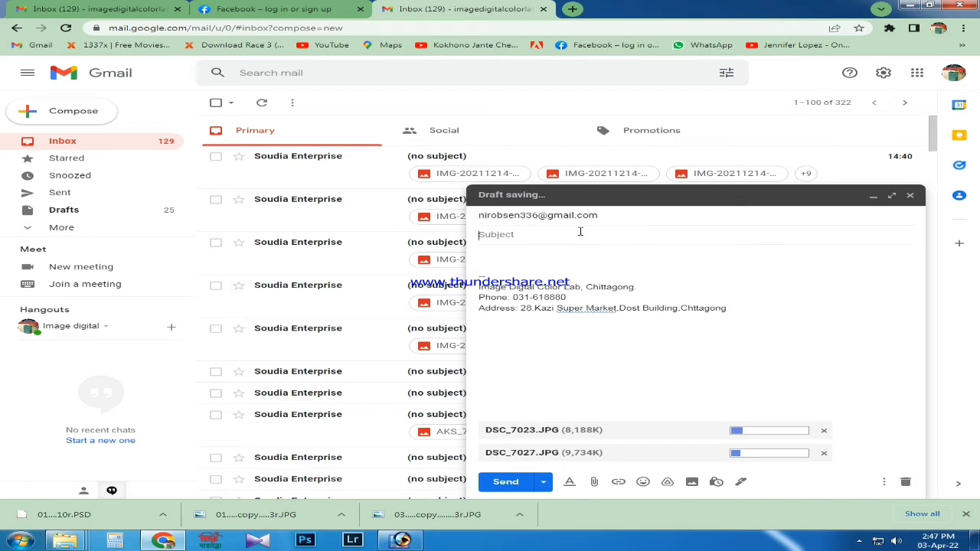
text(Ns)
click(658, 215)
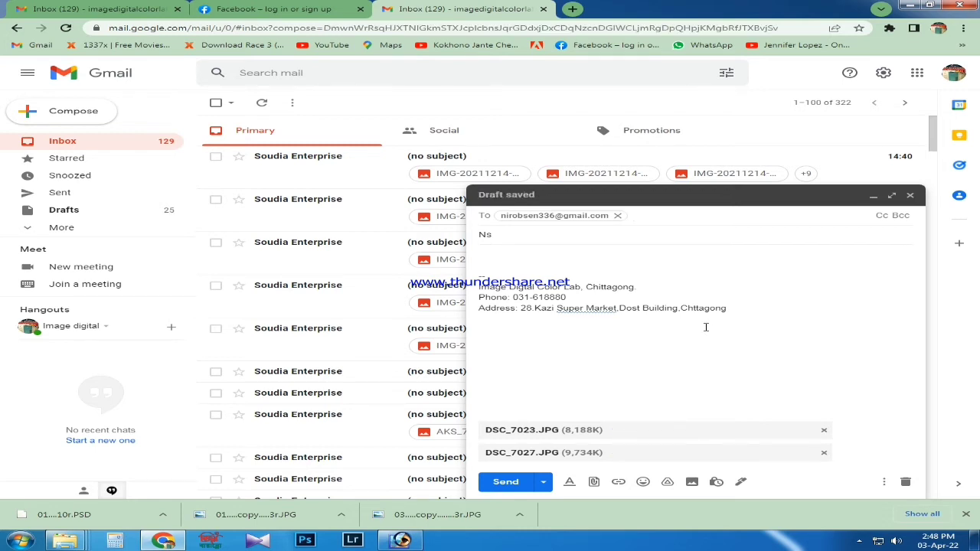
click(518, 484)
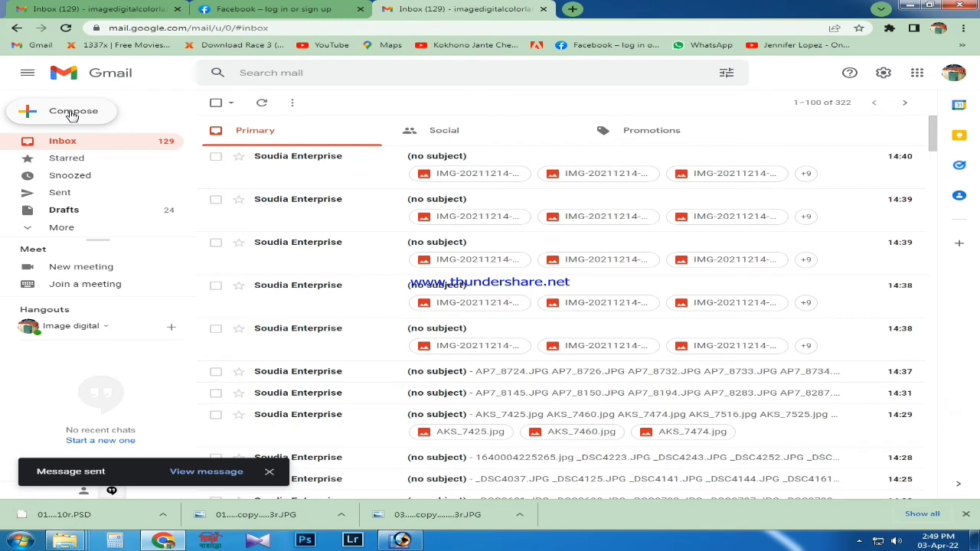
click(73, 114)
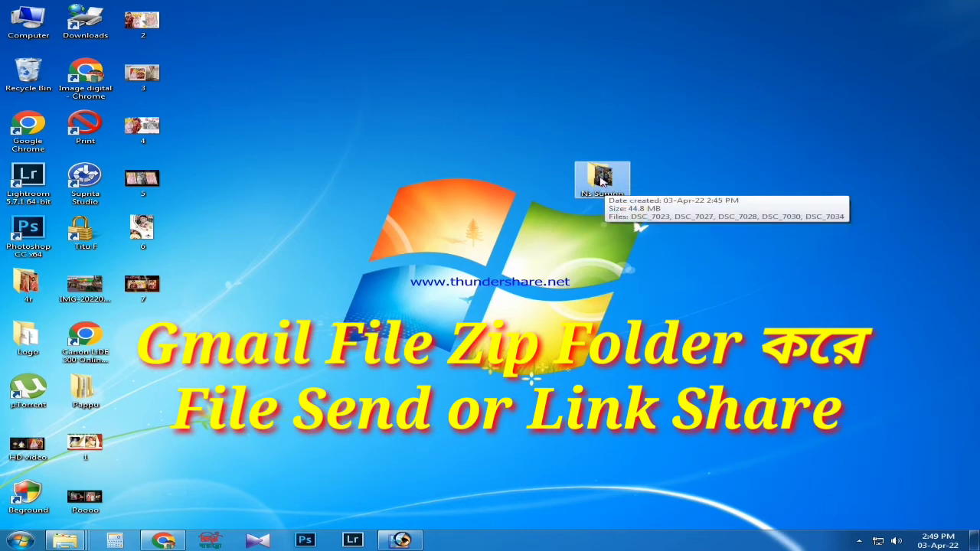
Compress the Ns Sumon folder into a 44.7 MB ZIP and place it beside the folder
right_click(601, 178)
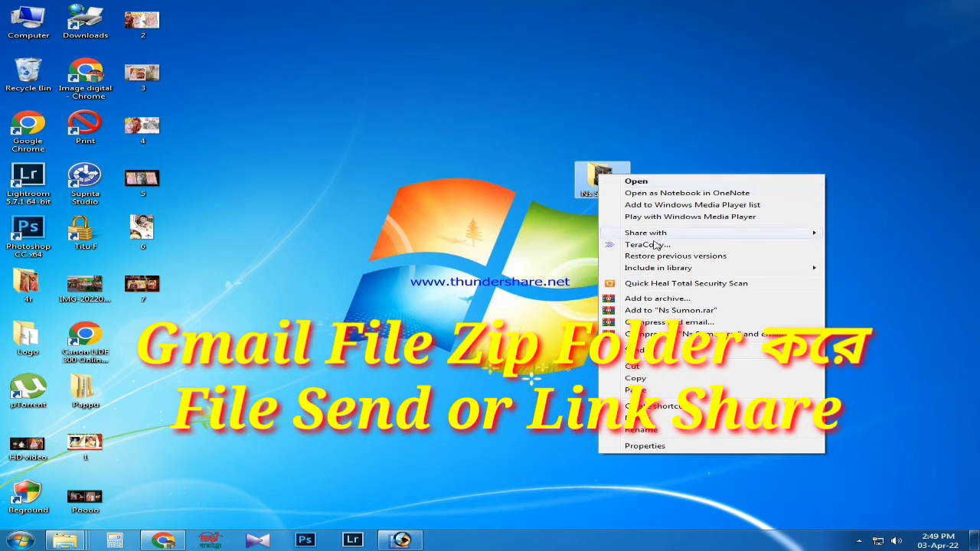
mouse_move(660, 350)
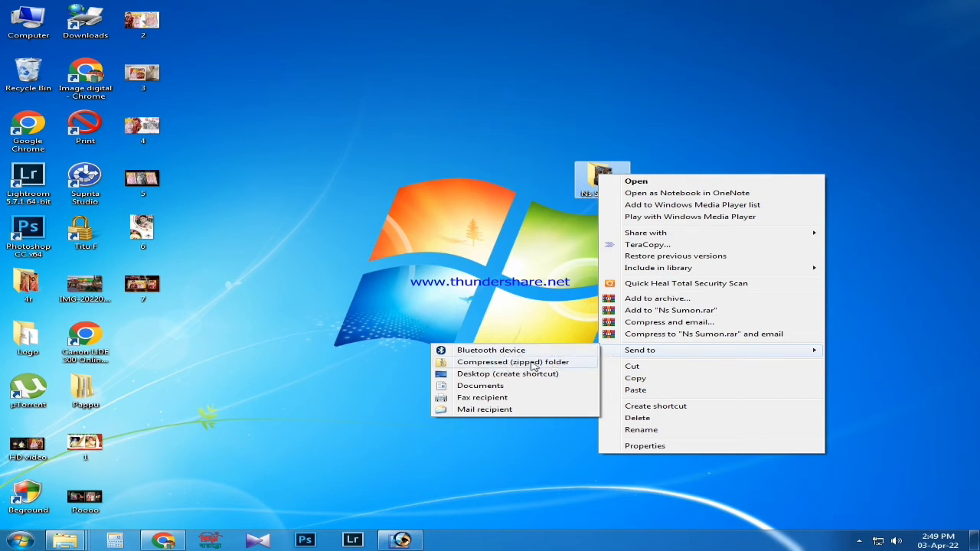
click(472, 365)
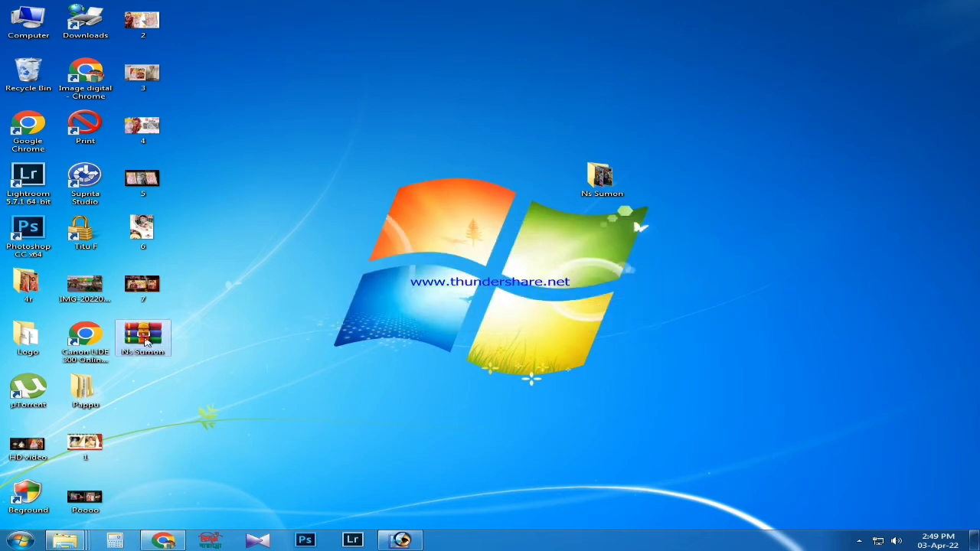
mouse_move(143, 337)
mouse_down()
mouse_move(611, 249)
mouse_move(605, 230)
mouse_up()
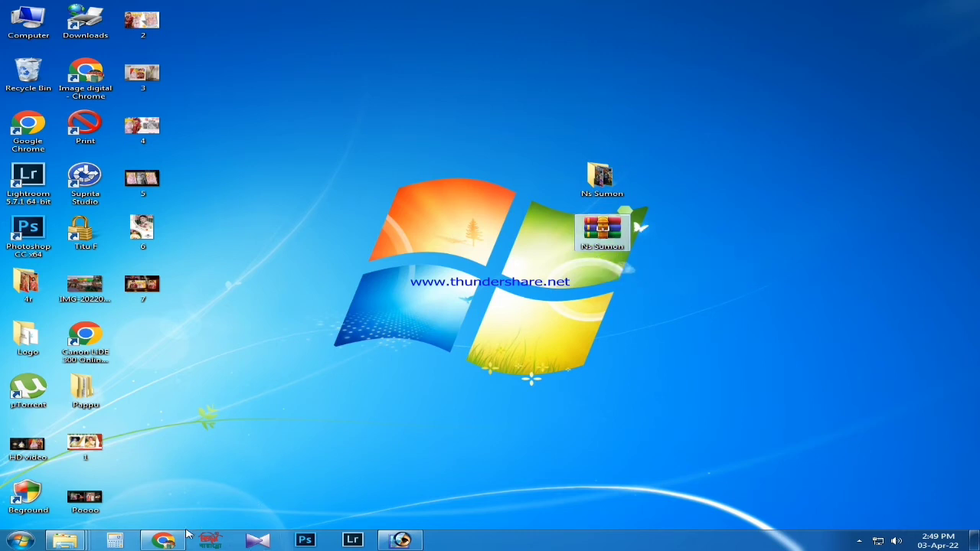
Attach Ns Sumon.zip (44.7 MB) from the Desktop to the new Gmail message
click(163, 541)
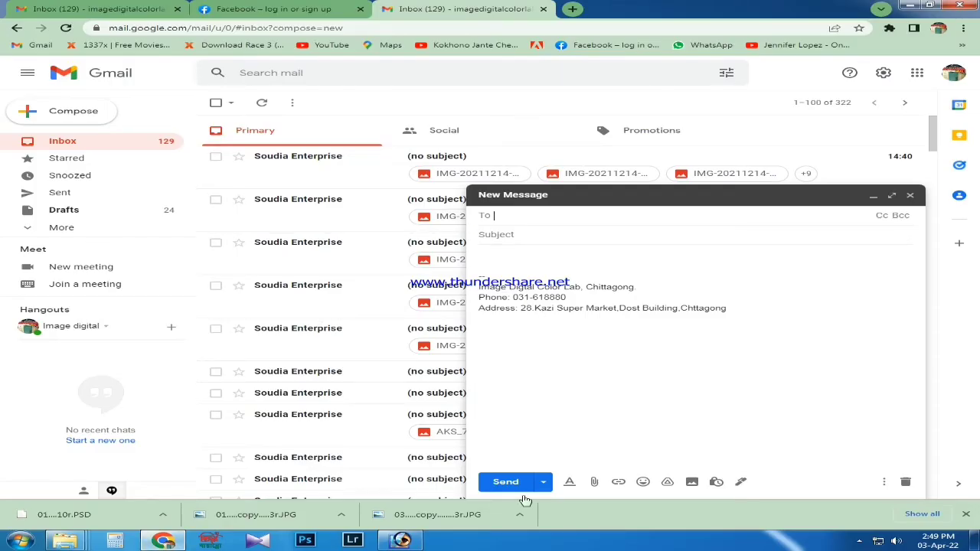
click(594, 482)
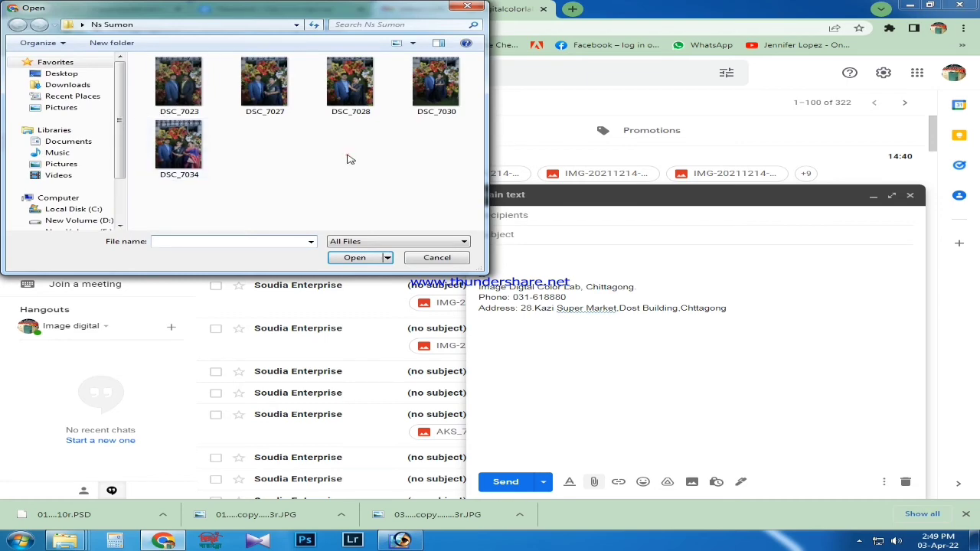
key(BackSpace)
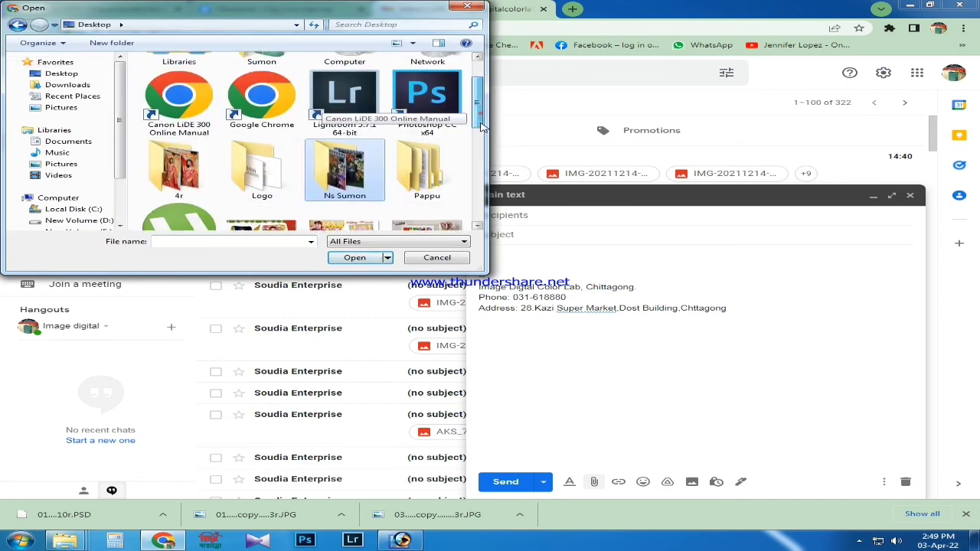
drag(482, 126, 478, 206)
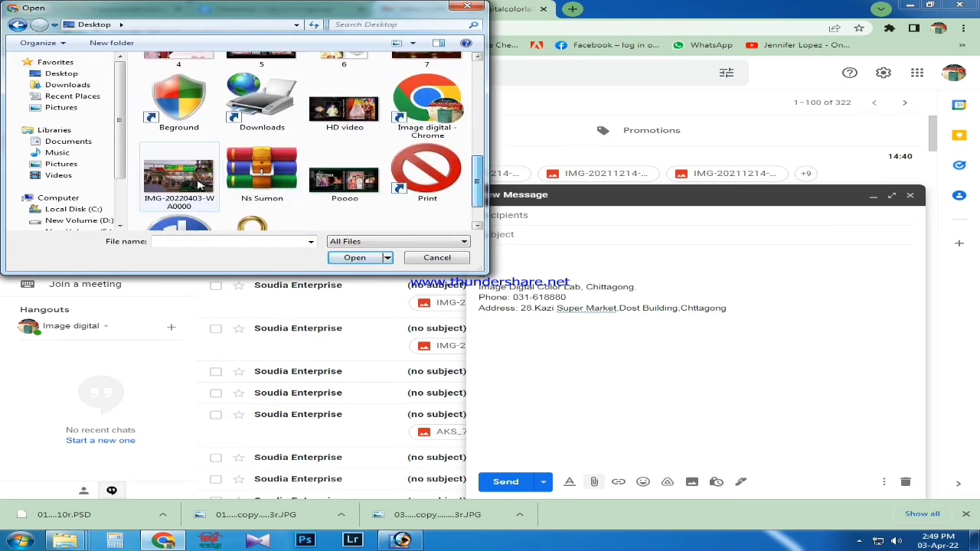
click(266, 164)
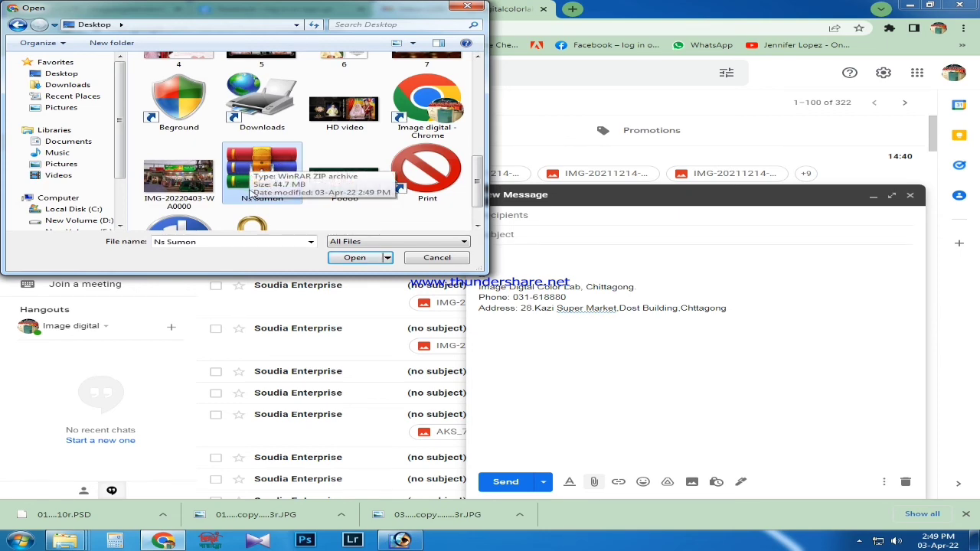
click(355, 257)
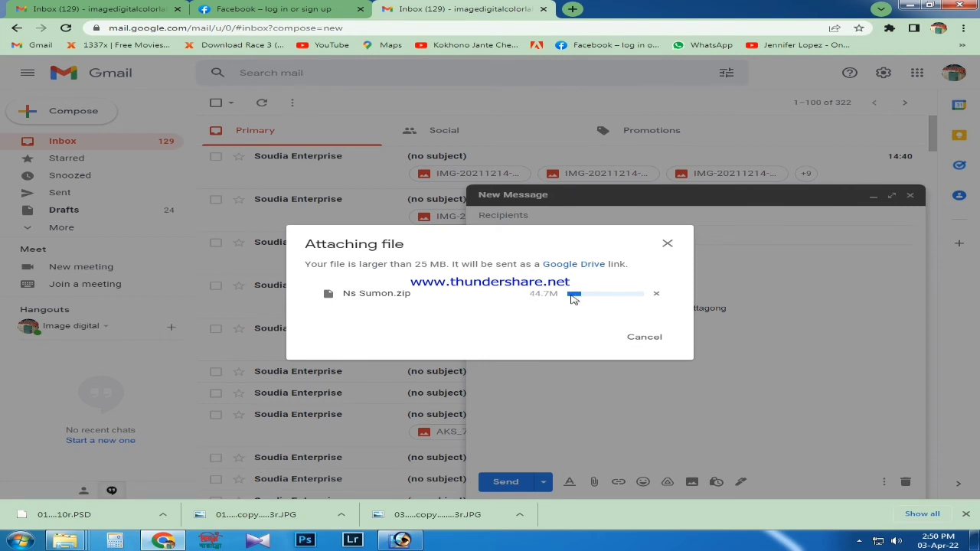
Let the Ns Sumon.zip upload finish so its Google Drive link sits in the message body
drag(532, 294, 561, 296)
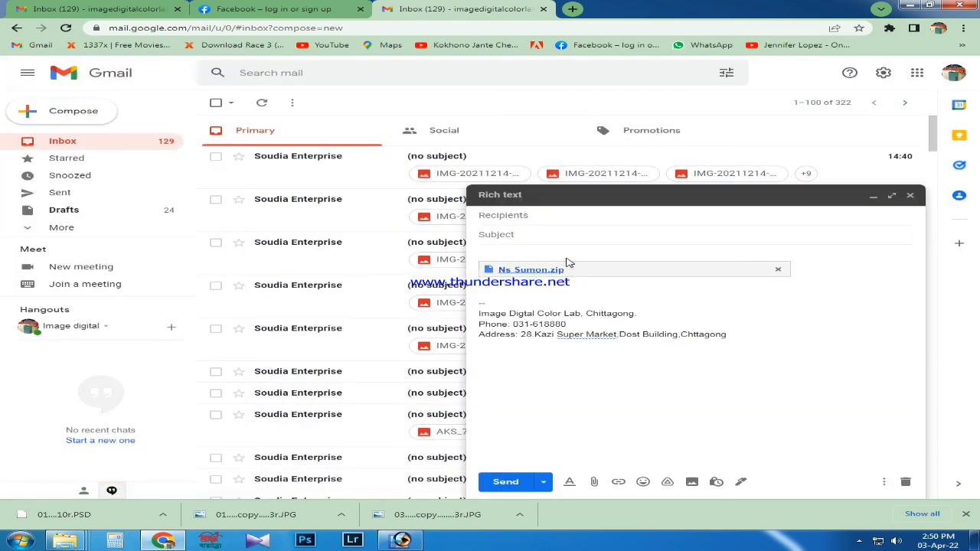
Address the message to the suggested contact, give it subject 'ns 2', and send it
click(546, 215)
text(n)
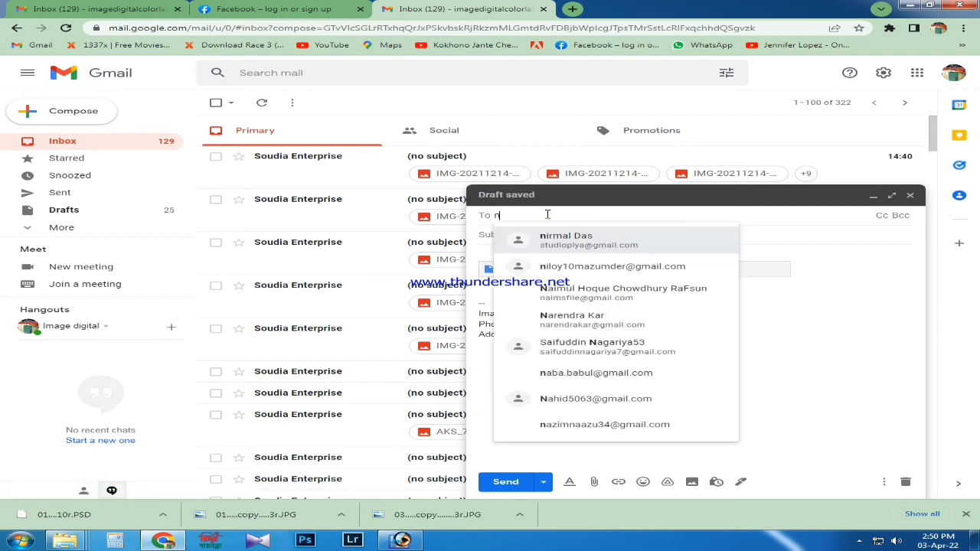
text(i)
click(595, 292)
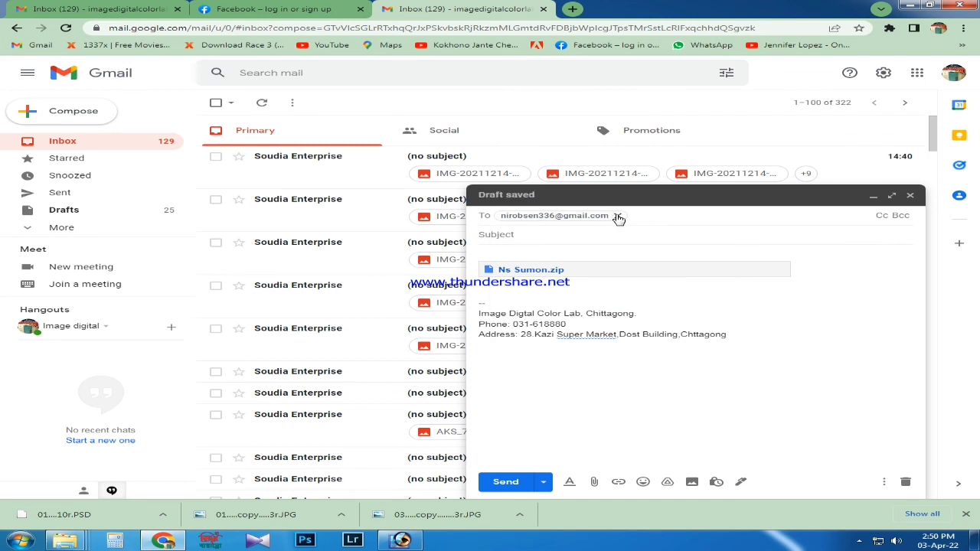
mouse_move(622, 217)
click(550, 235)
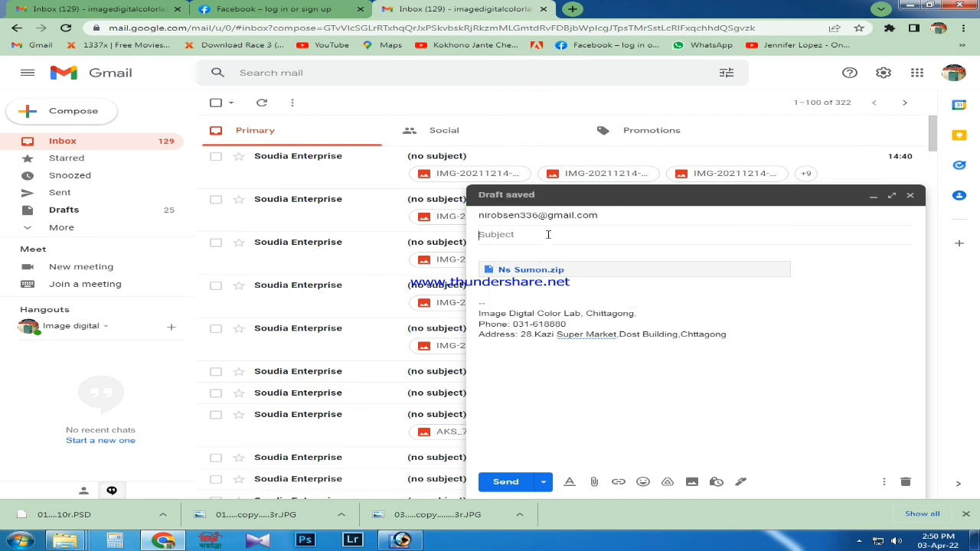
text(ns)
text( 2)
click(502, 484)
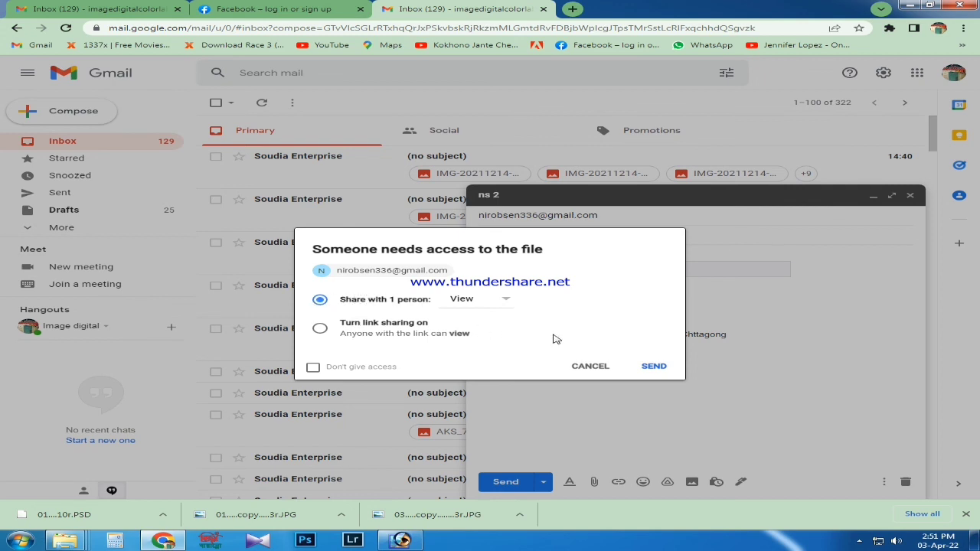
Grant the recipient View access to the Drive file and send the 'ns 2' message
click(653, 367)
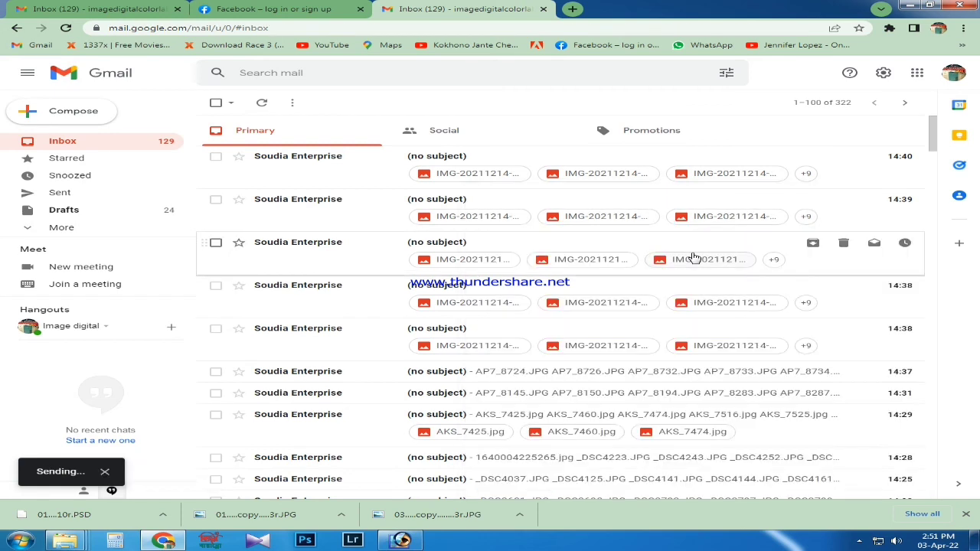